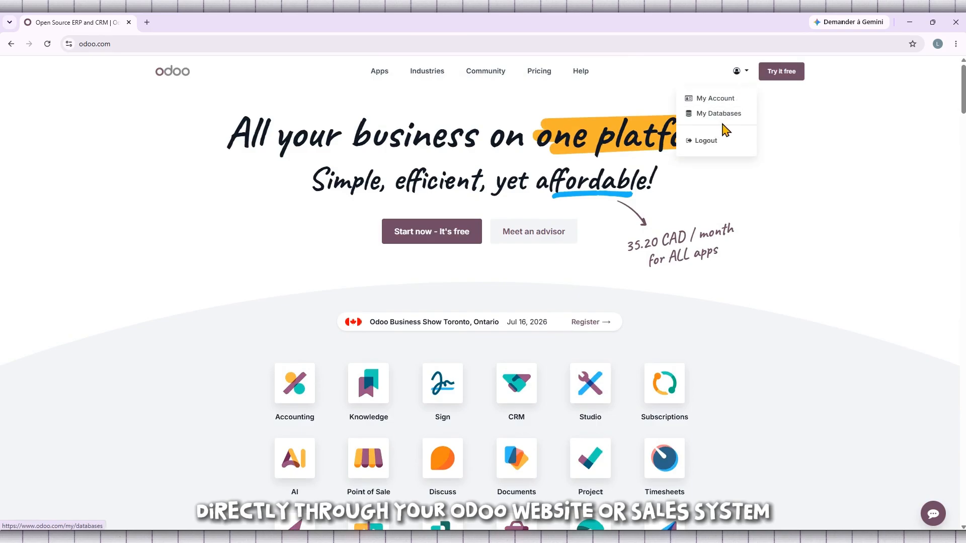
Step: Open the Sales app of the tutoyt database and display its list of online payment providers
click(731, 112)
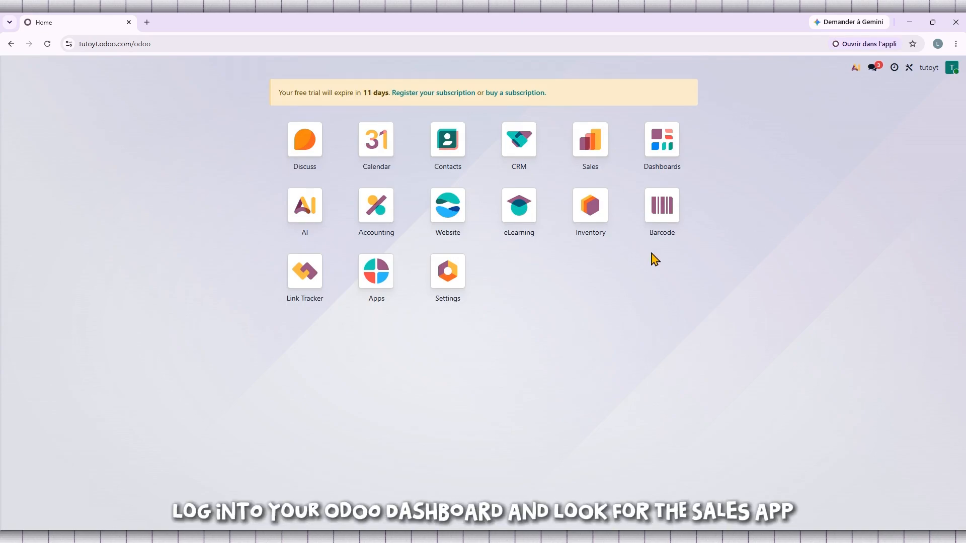
mouse_move(609, 155)
mouse_down()
mouse_move(582, 152)
mouse_move(593, 176)
mouse_move(598, 157)
mouse_up()
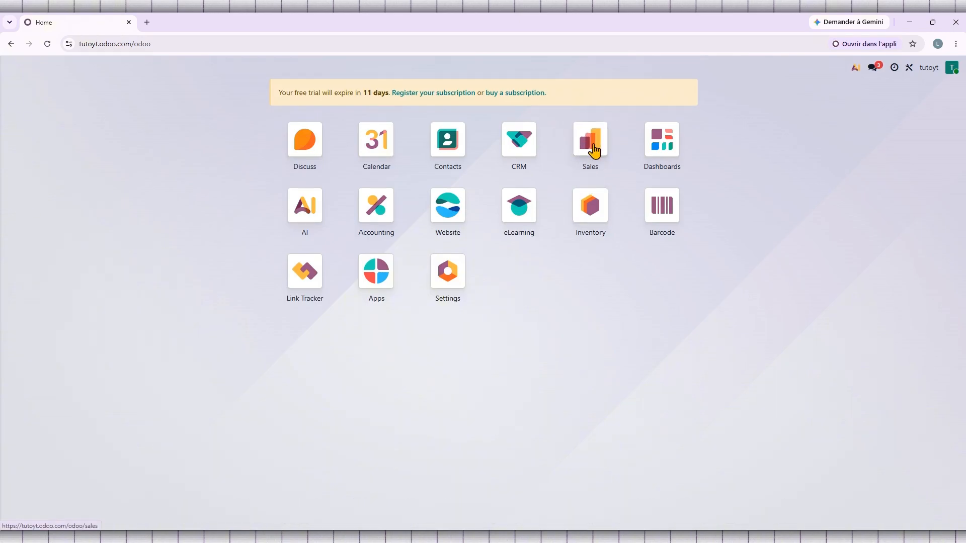
click(594, 150)
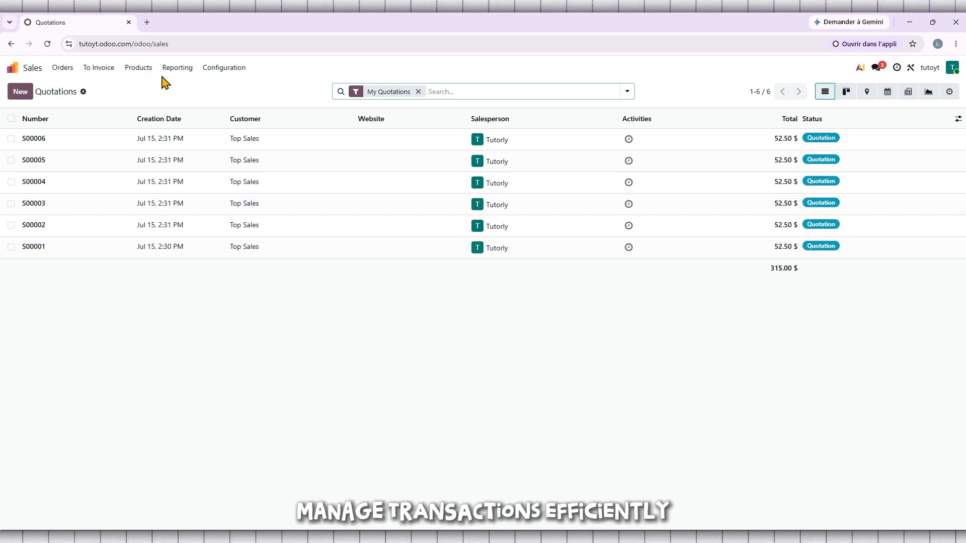
click(225, 76)
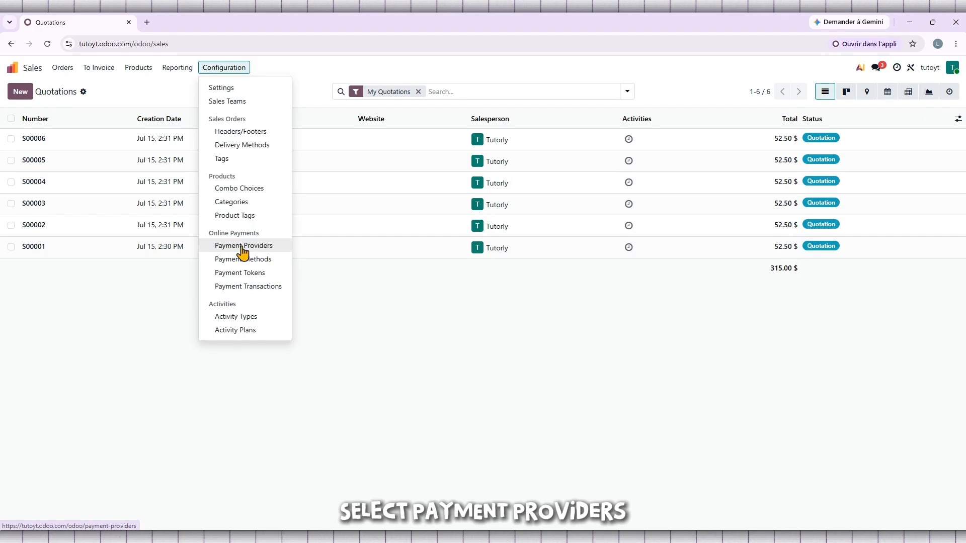
click(260, 247)
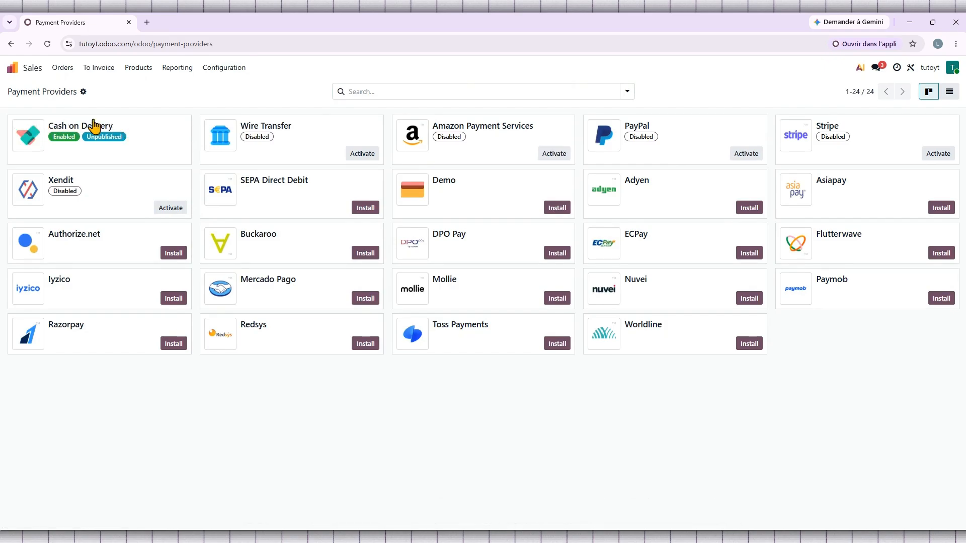
Step: Examine the Cash on Delivery and Wire Transfer provider records, returning to the provider list after each
click(76, 136)
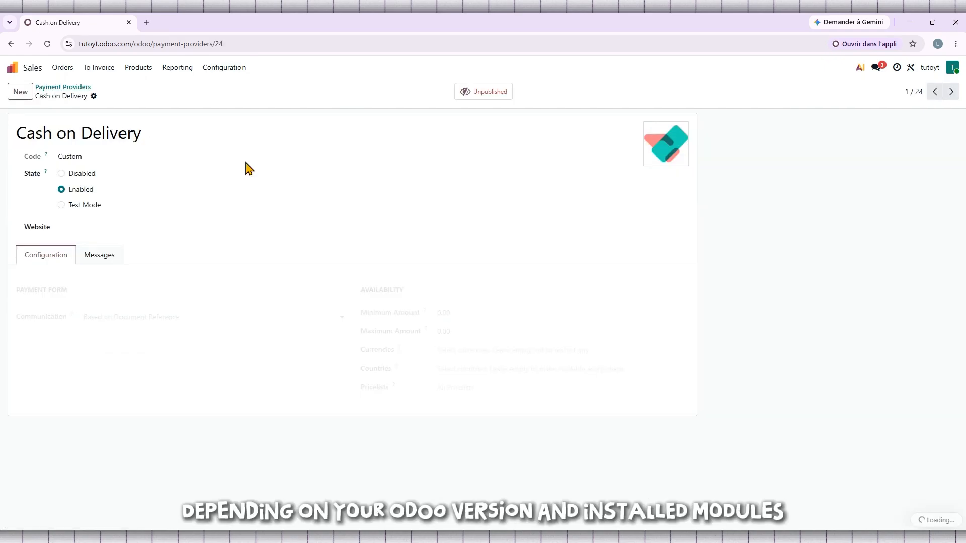
double_click(92, 133)
drag(92, 134, 18, 133)
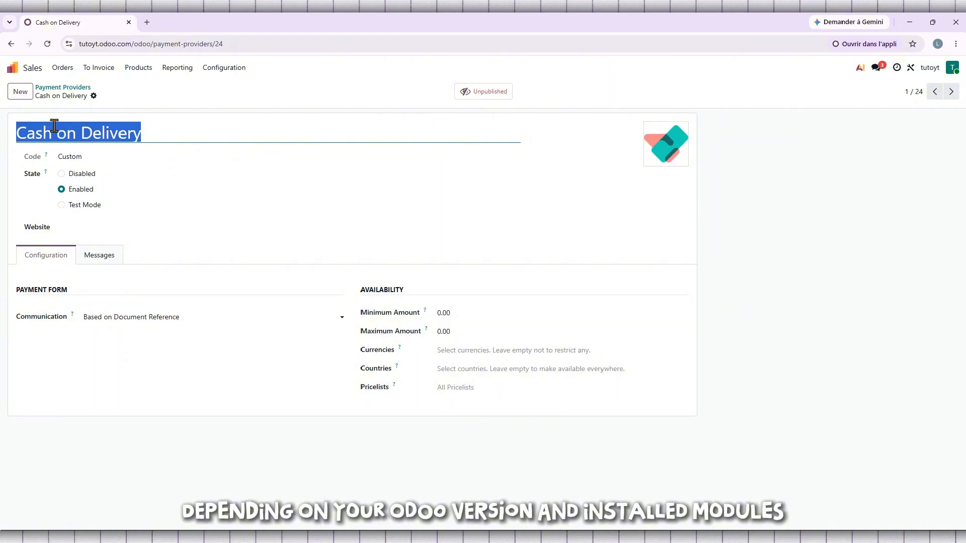
click(12, 44)
click(222, 136)
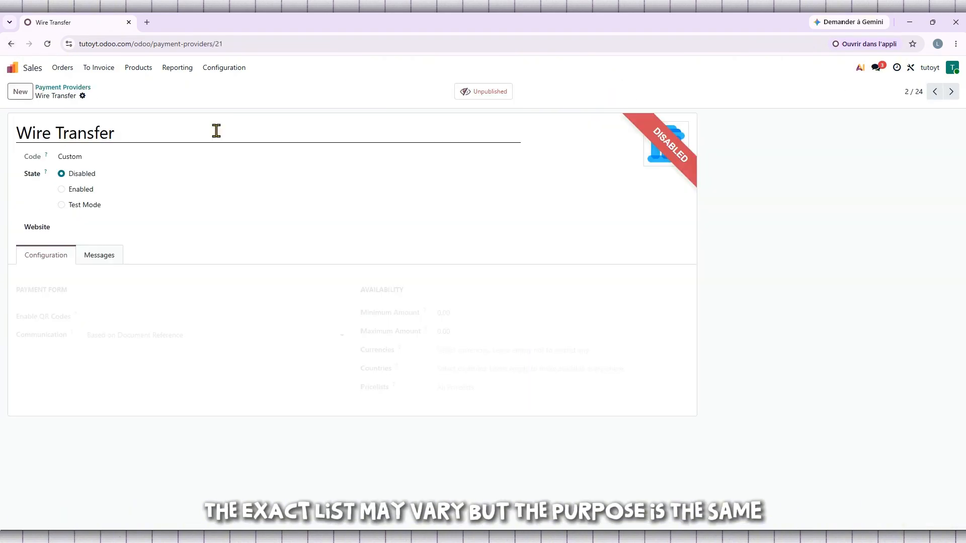
drag(121, 134, 16, 134)
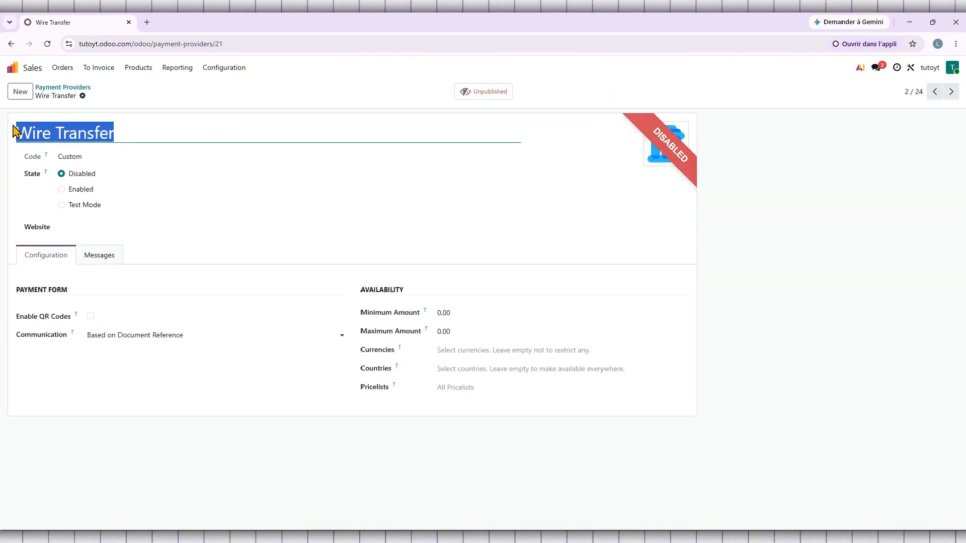
click(11, 44)
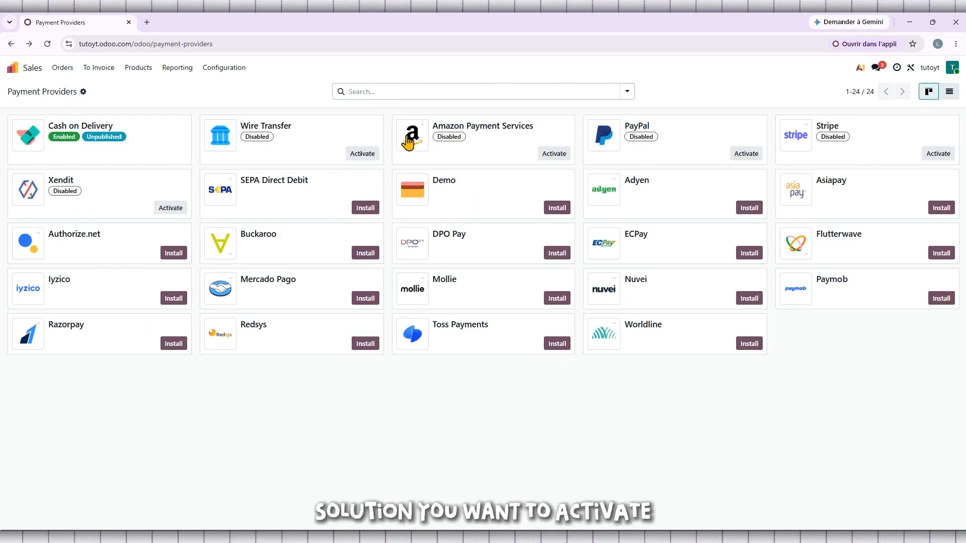
Step: Examine the Amazon Payment Services and PayPal provider records, returning to the provider list after each
click(408, 143)
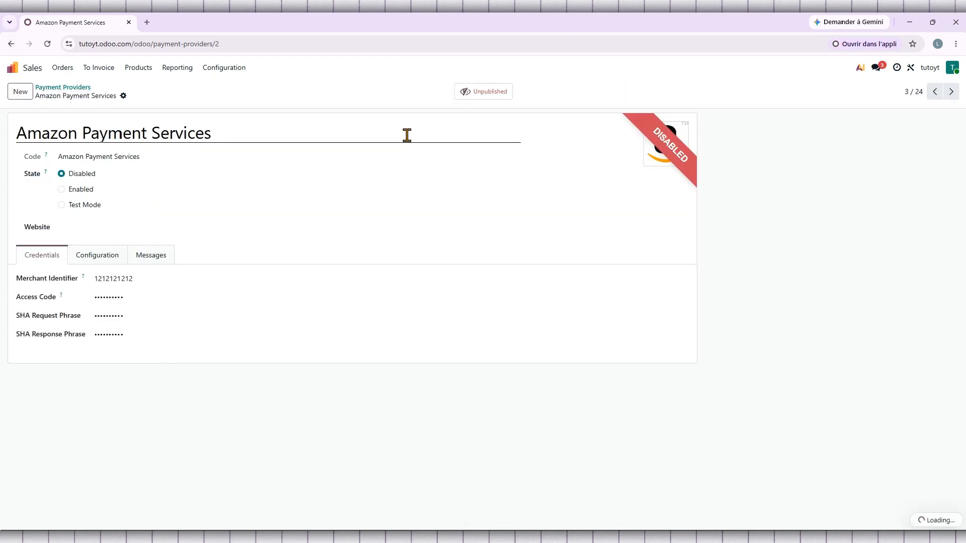
triple_click(73, 131)
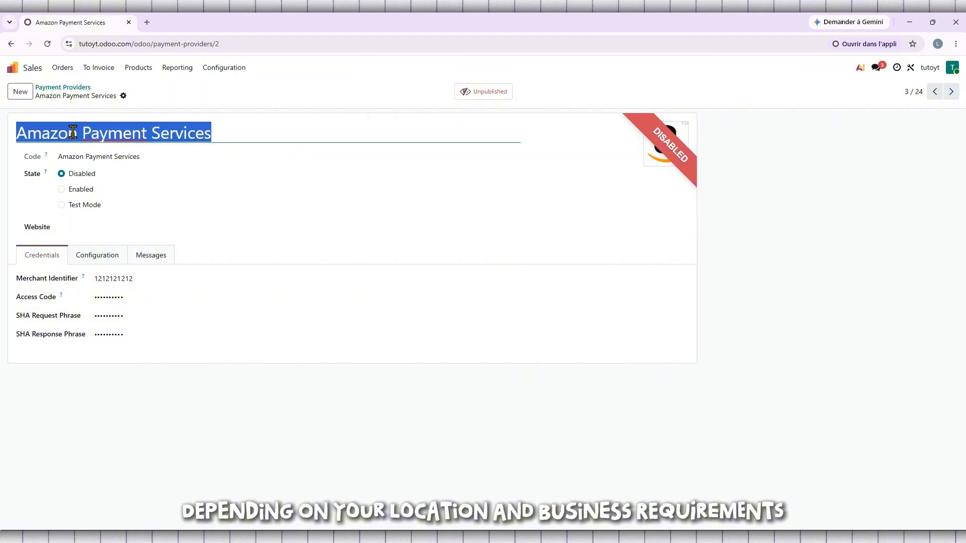
click(11, 44)
click(613, 138)
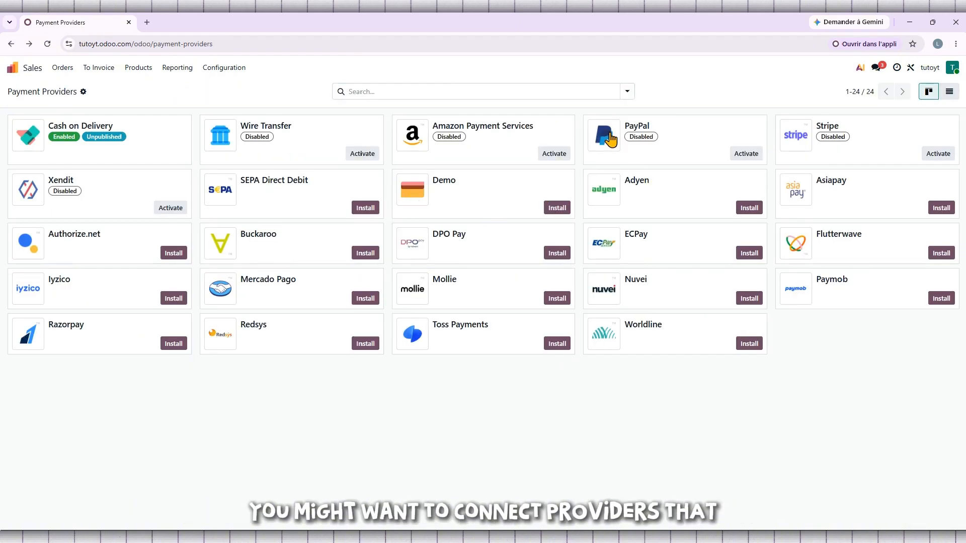
triple_click(102, 131)
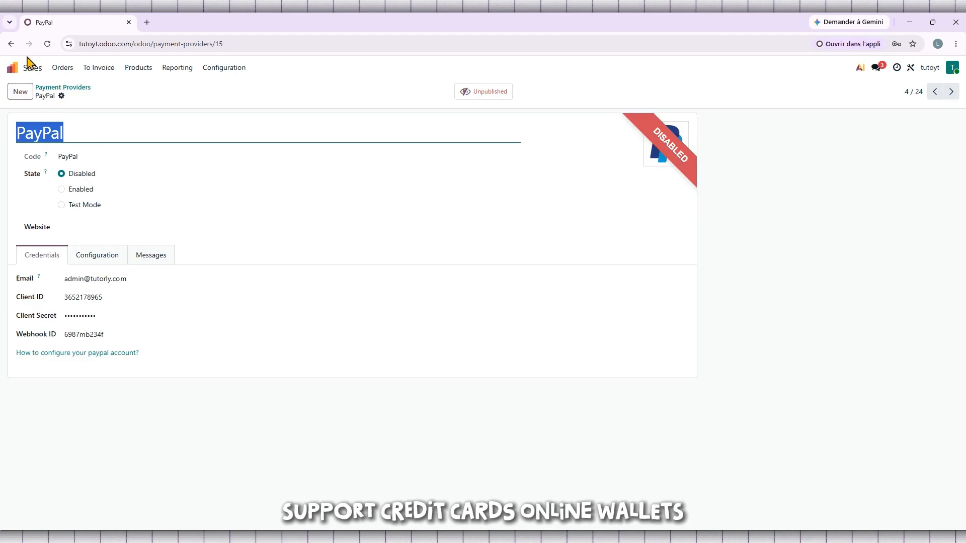
click(11, 44)
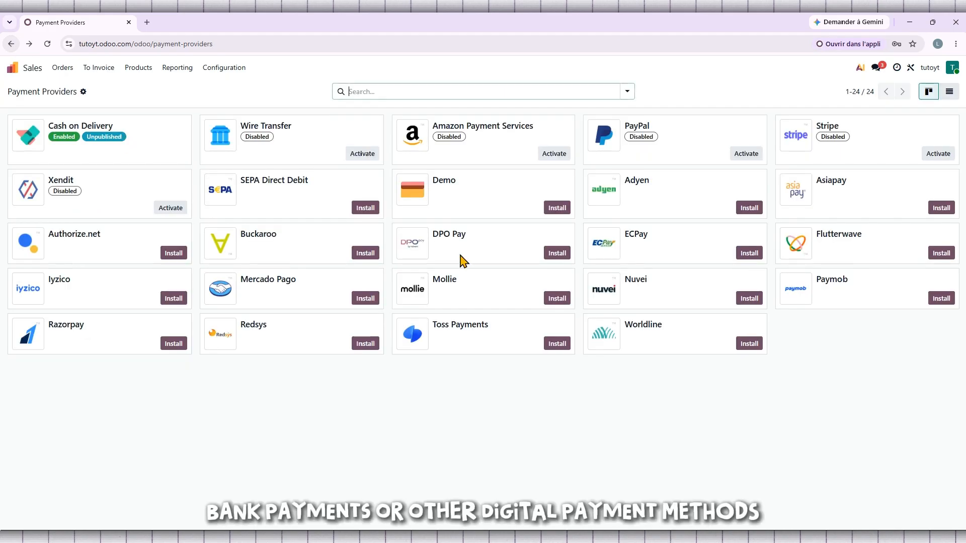
Step: Examine the Stripe provider record and its publishable key field, and return to the provider list
click(793, 142)
triple_click(76, 132)
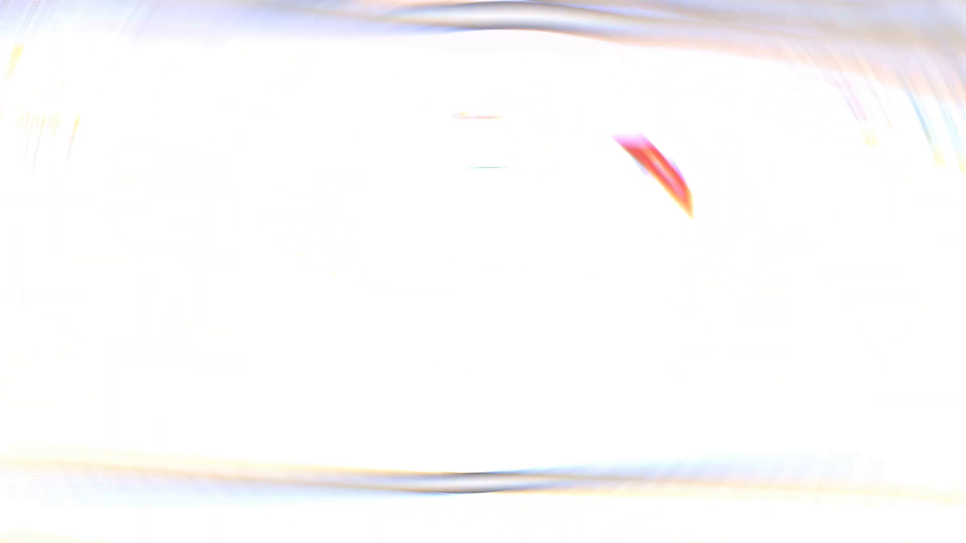
double_click(136, 292)
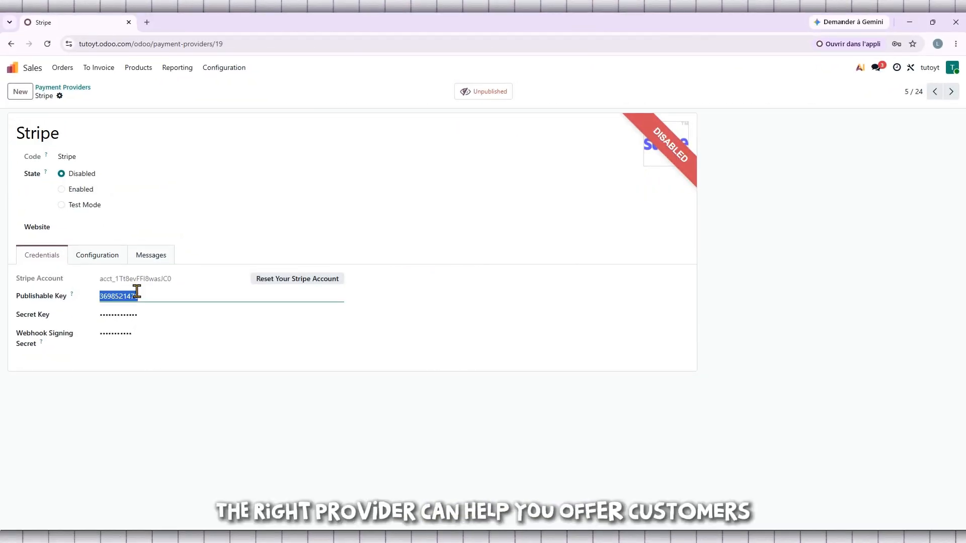
drag(155, 292, 86, 297)
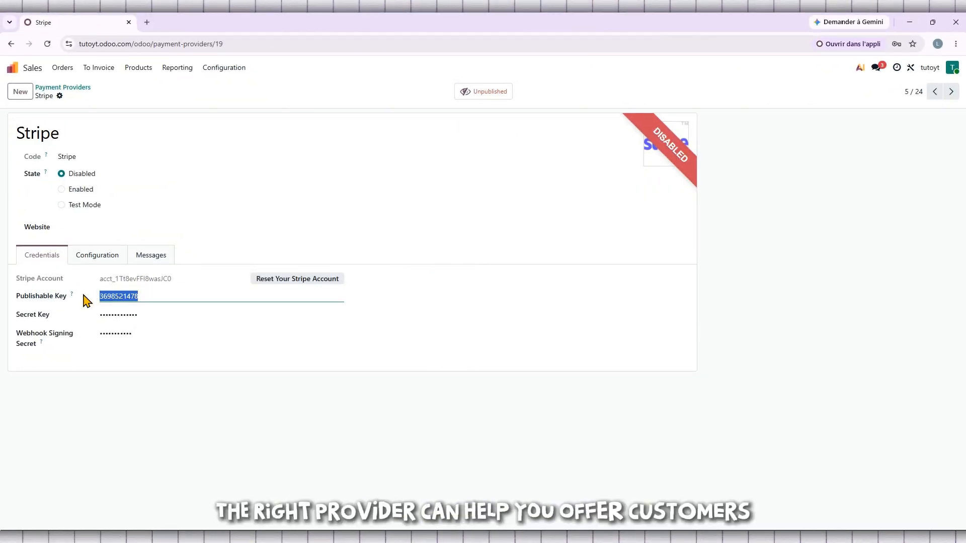
click(11, 45)
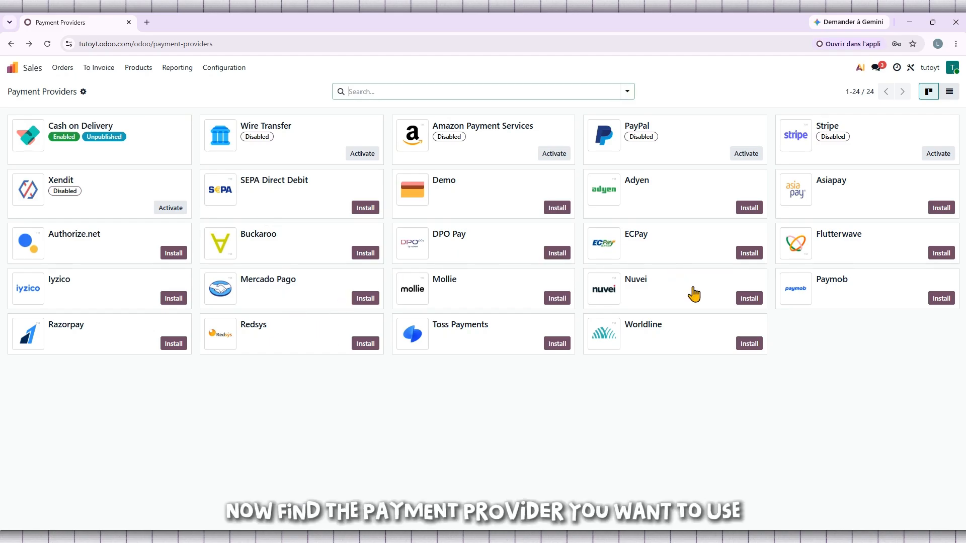
Step: Install the SEPA Direct Debit payment provider and dismiss the browser's offer to save a password
click(366, 209)
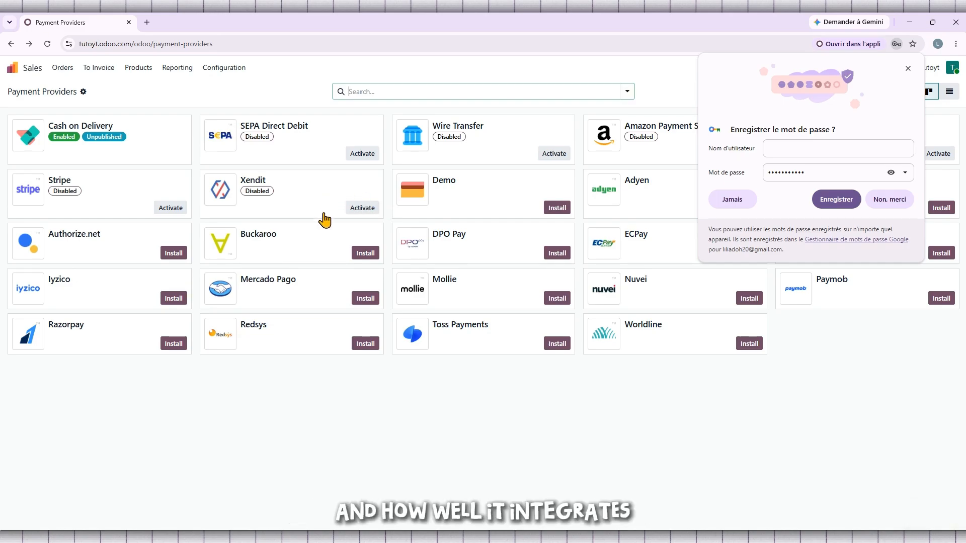
click(908, 68)
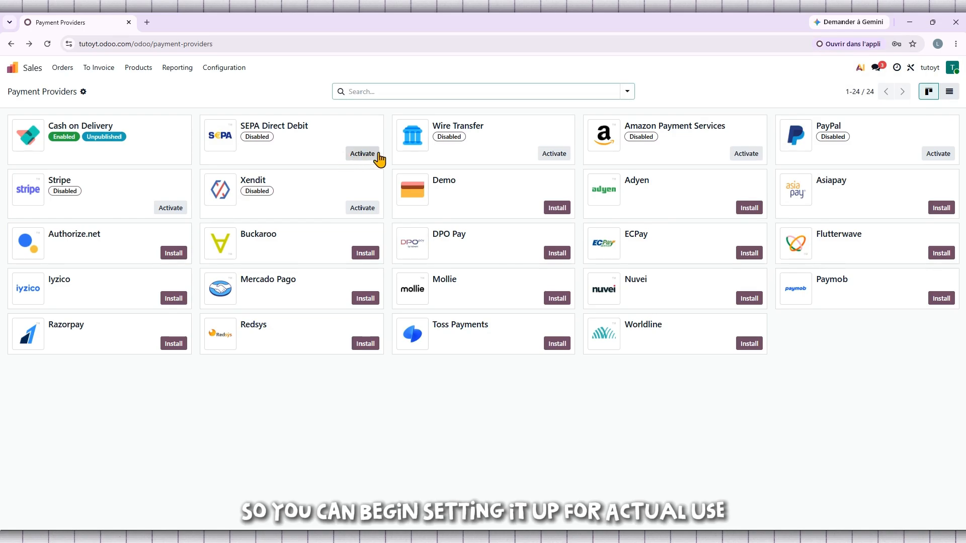
Step: Try to save the SEPA Direct Debit provider with QR codes turned on and its state set to Enabled, and discard the changes
click(362, 159)
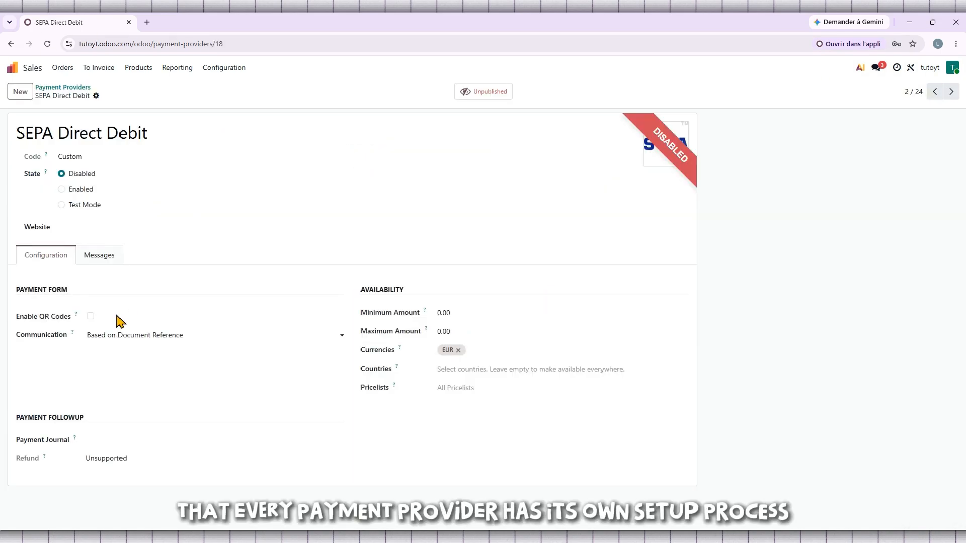
click(91, 316)
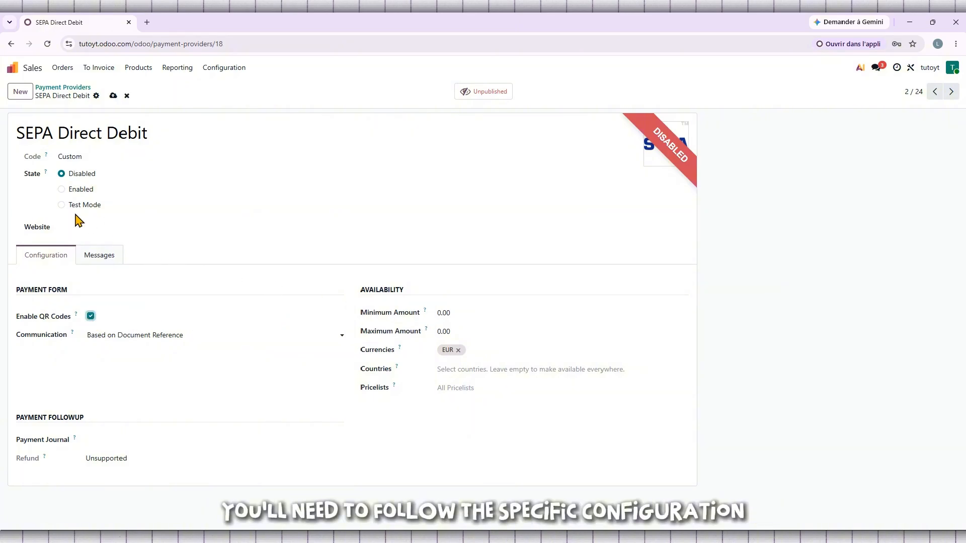
click(62, 189)
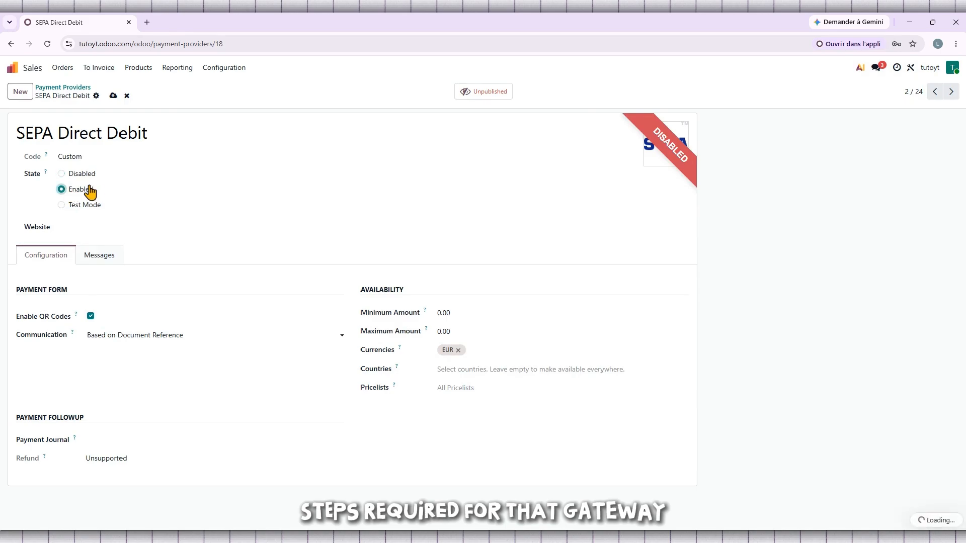
double_click(72, 191)
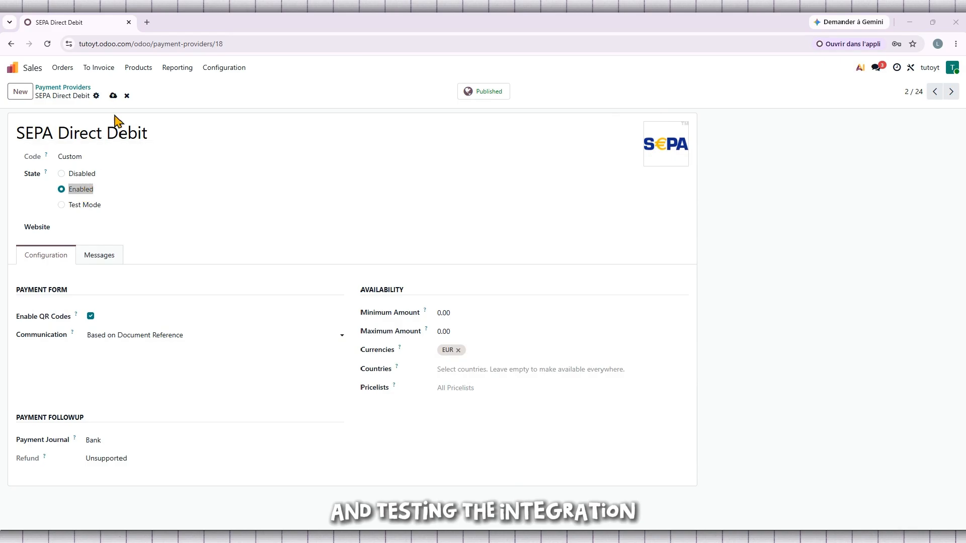
click(114, 97)
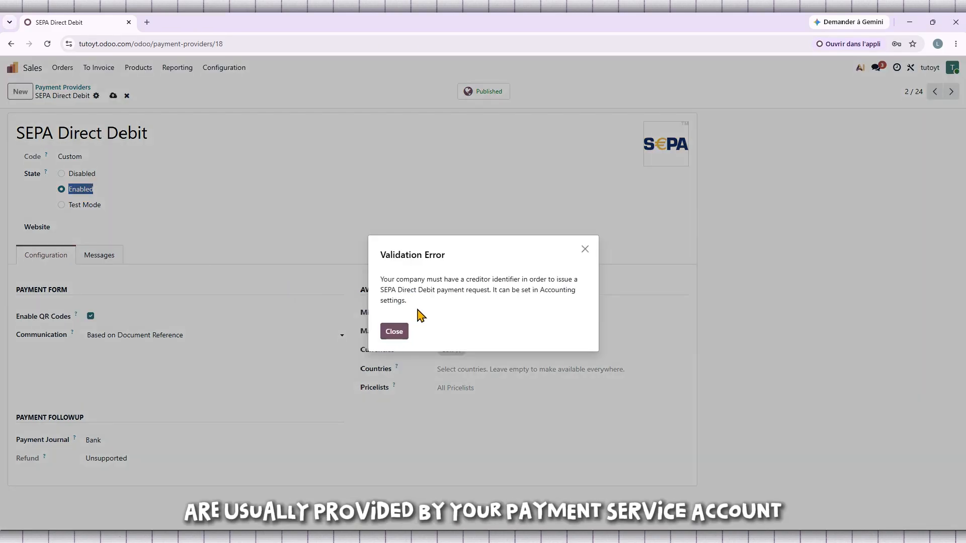
drag(420, 317, 375, 291)
click(396, 331)
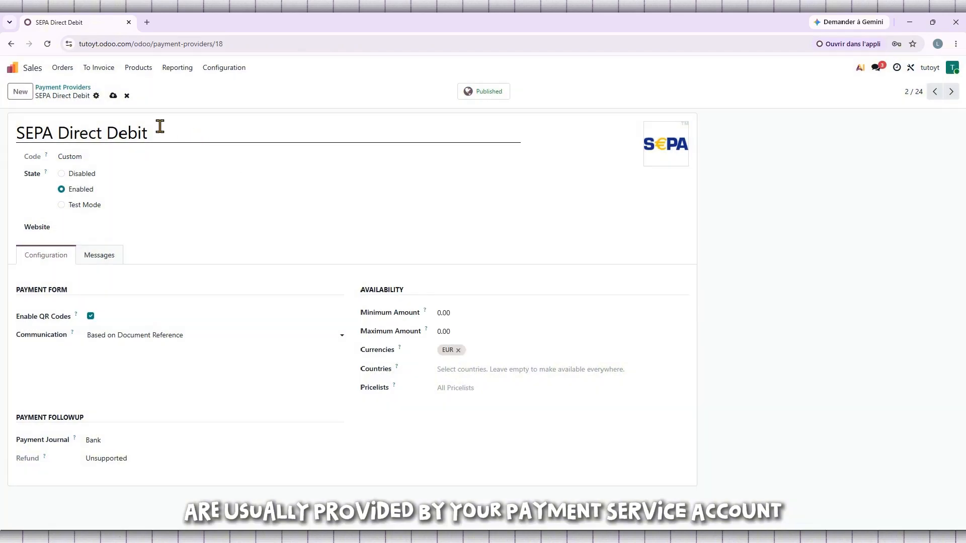
click(127, 96)
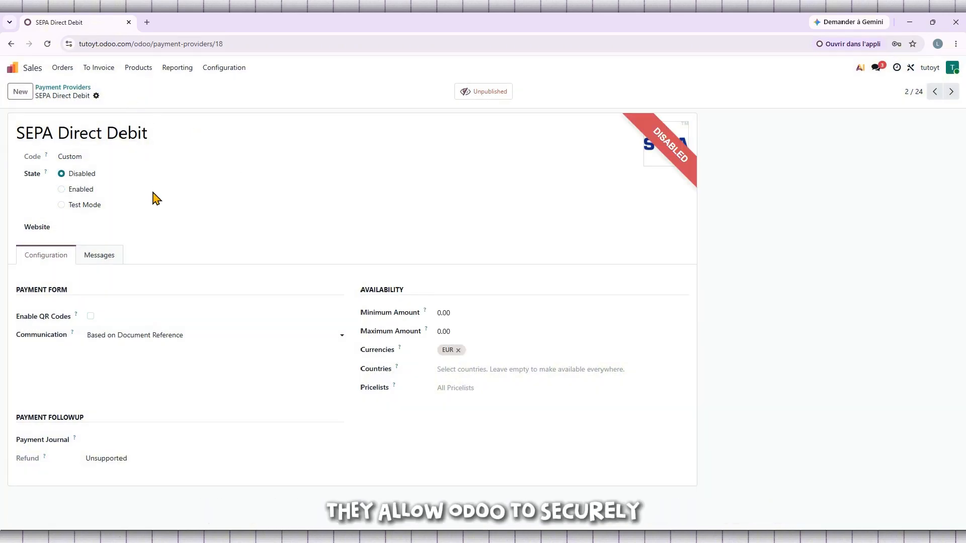
Step: Open the PayPal provider from the provider list and set its state to Enabled
click(10, 44)
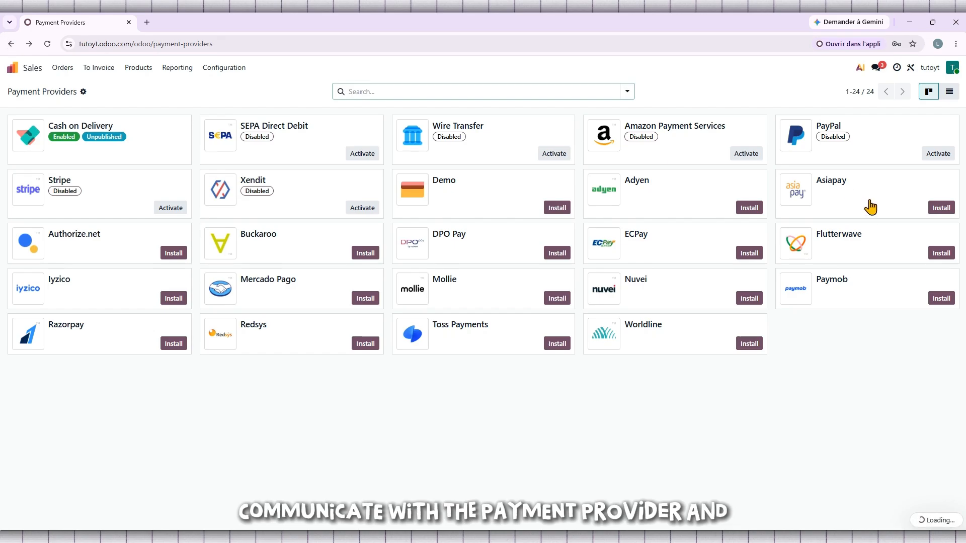
click(939, 154)
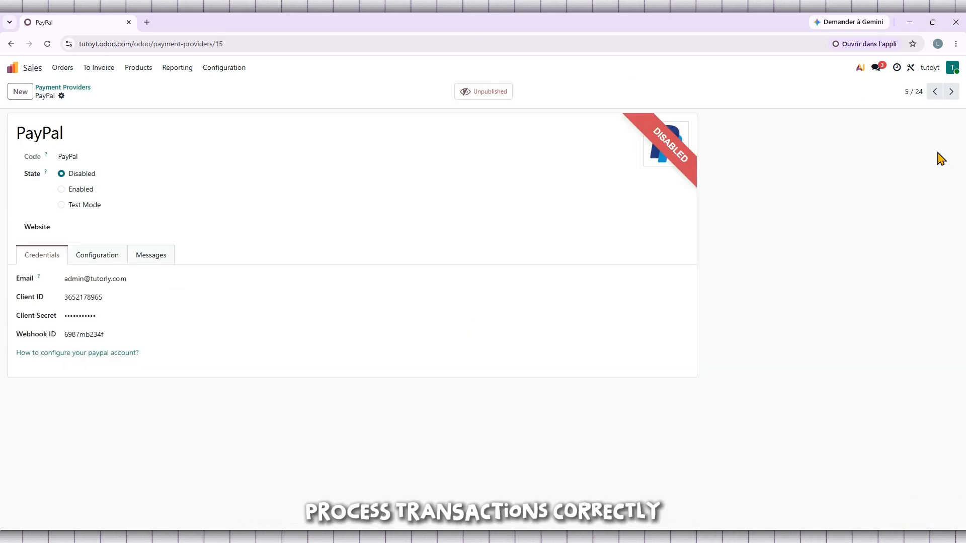
click(71, 134)
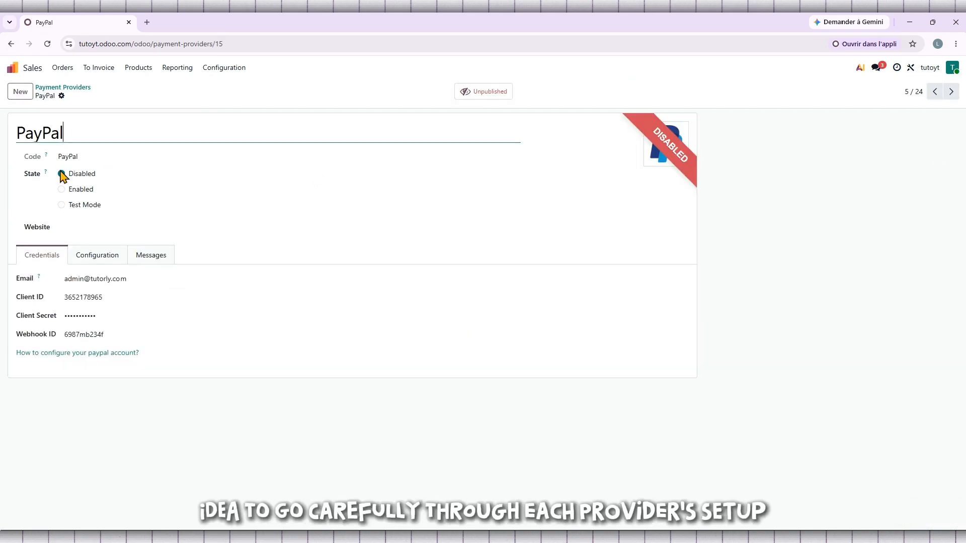
click(62, 191)
drag(101, 195, 74, 196)
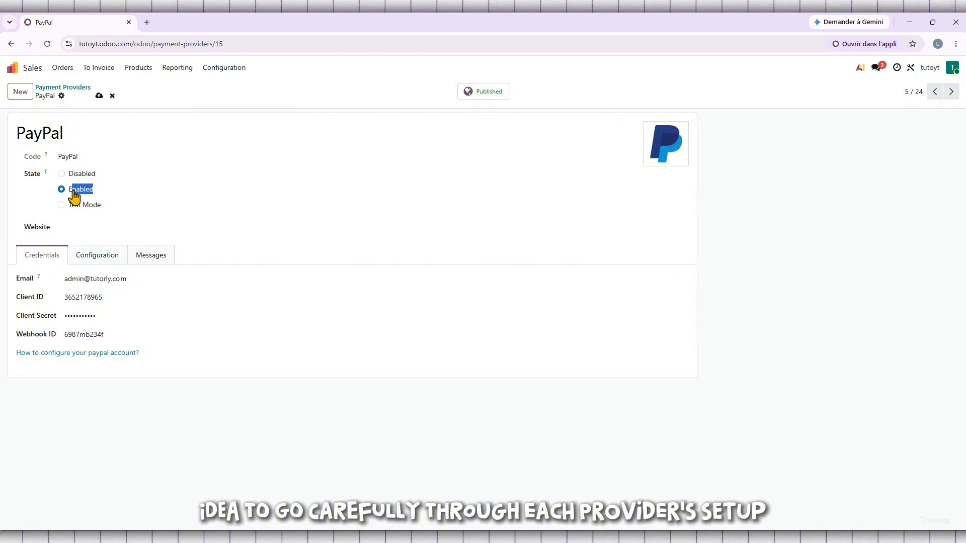
Step: Examine PayPal's credential fields: email, client ID, client secret and webhook ID
double_click(95, 293)
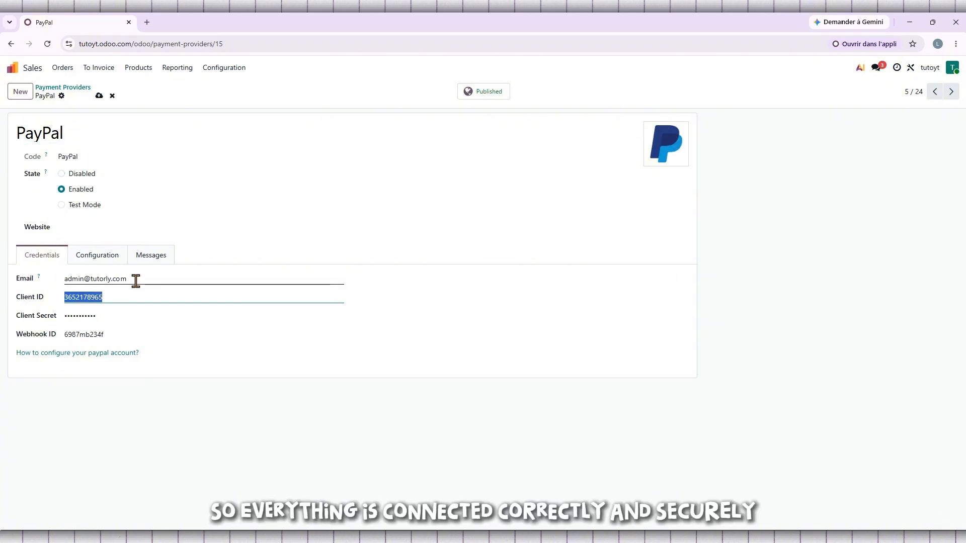
triple_click(134, 278)
double_click(118, 318)
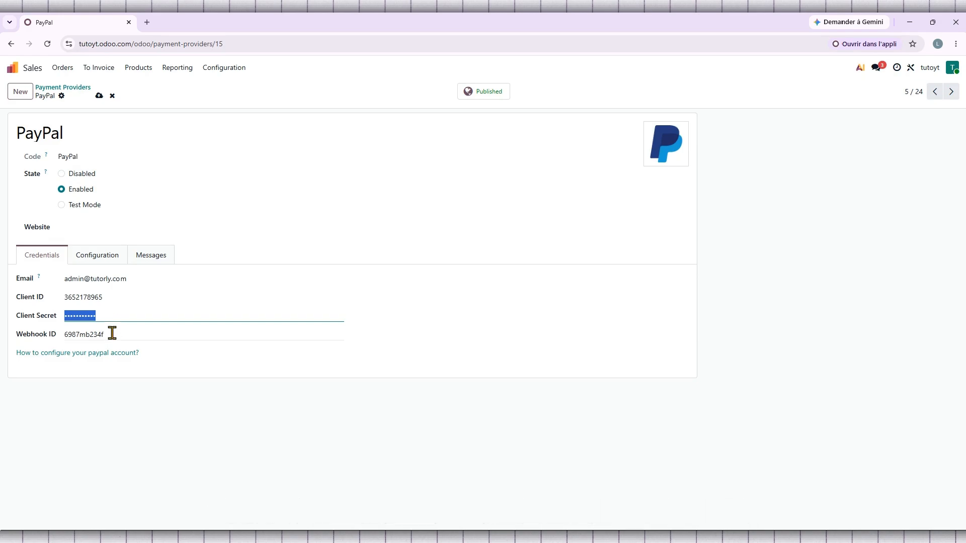
double_click(112, 335)
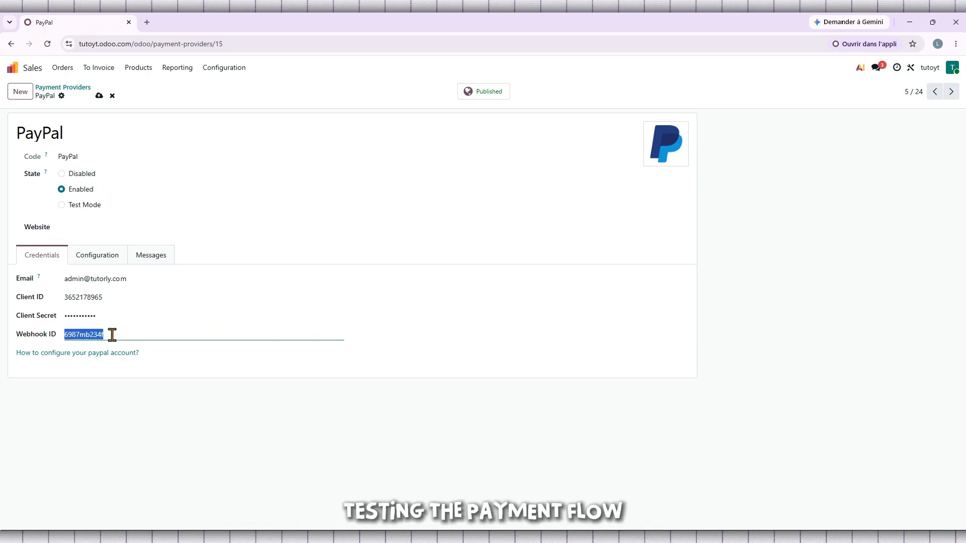
Step: Save the PayPal provider's changes and return to the list of payment providers
click(99, 96)
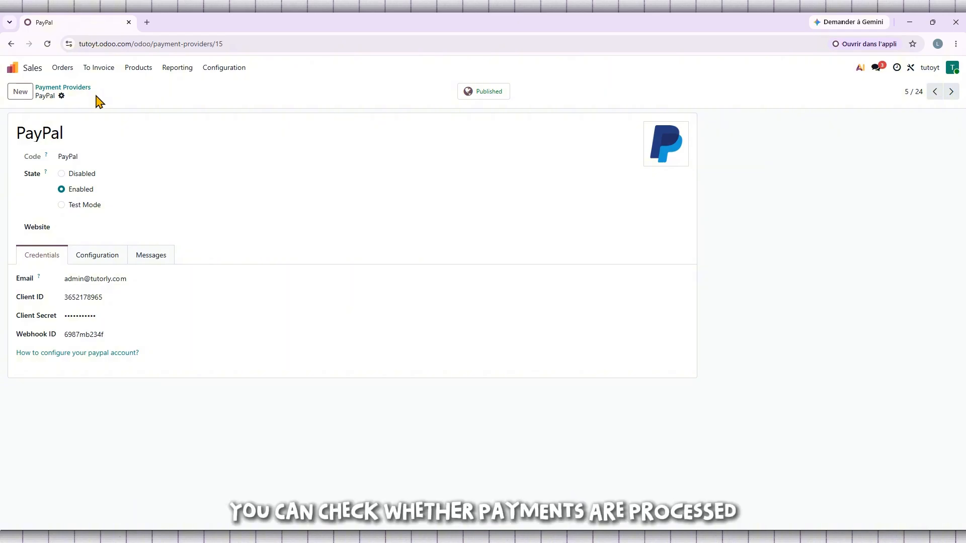
click(10, 45)
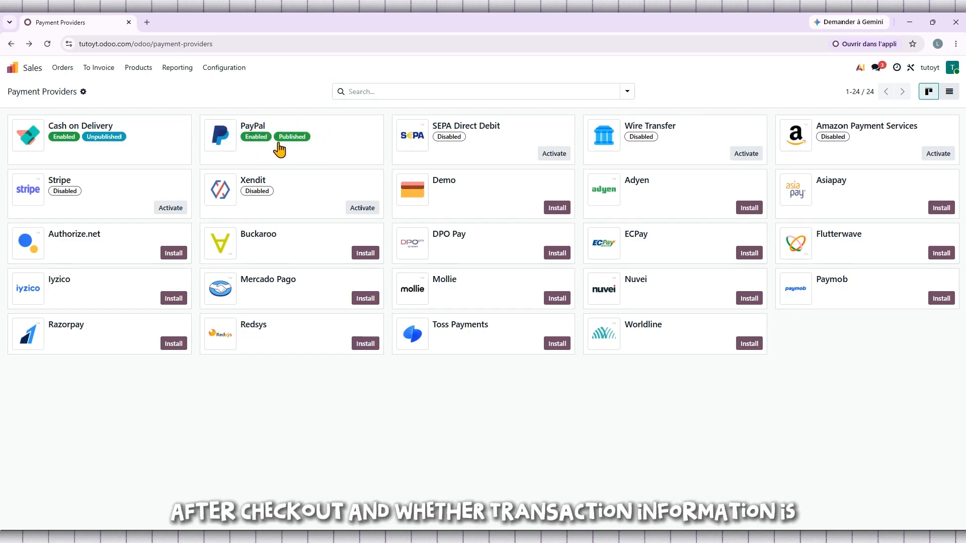
Step: Reopen the PayPal provider, set its state to Disabled, and go back to the provider list
click(224, 135)
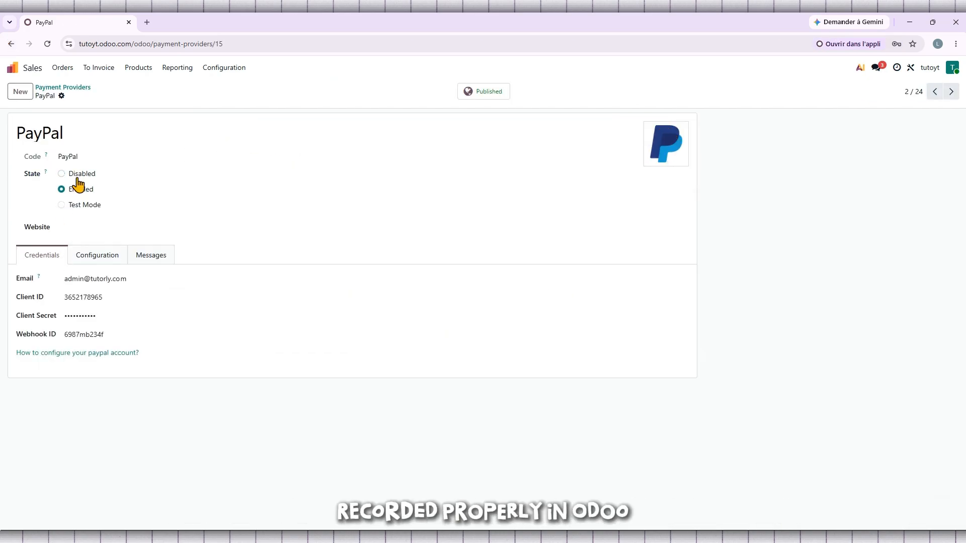
click(62, 173)
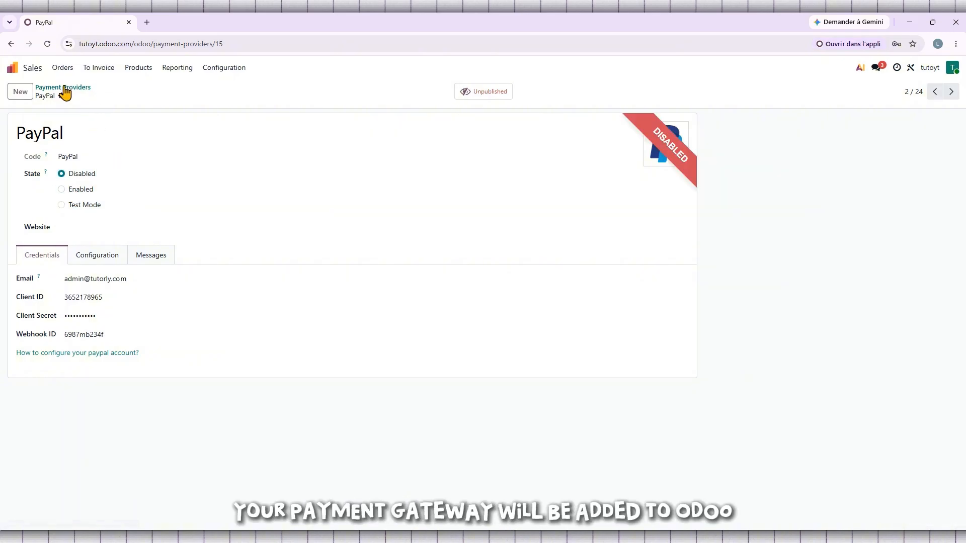
click(12, 44)
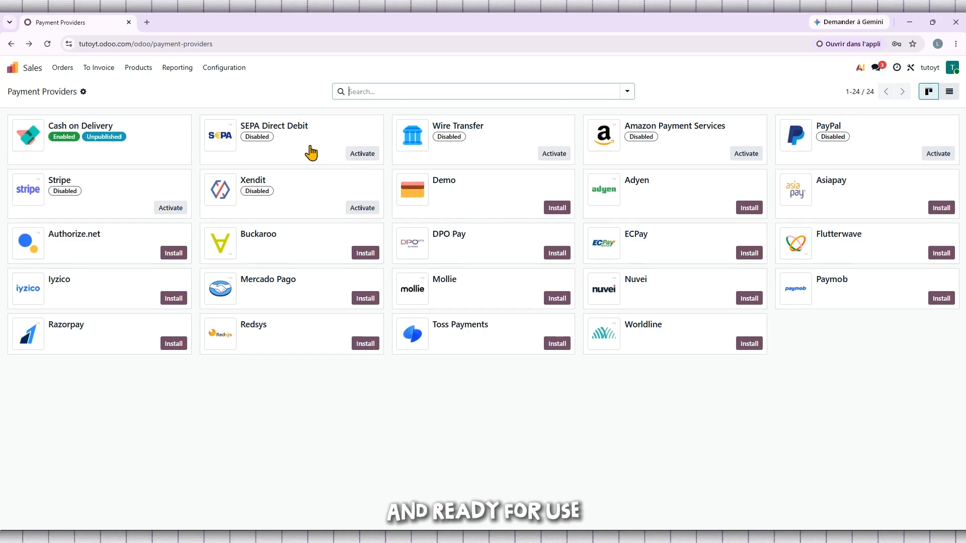
Step: View the Wire Transfer provider's configuration and return to the provider list
click(551, 157)
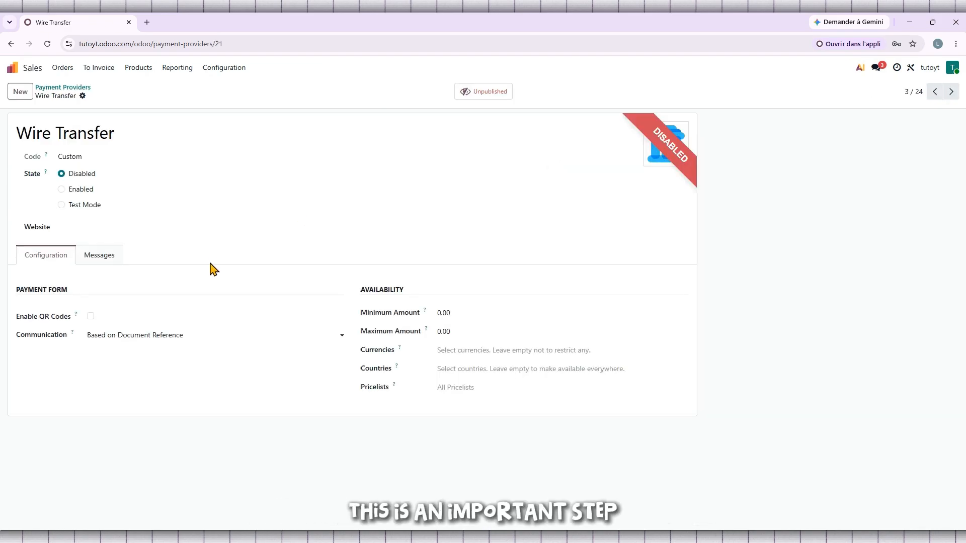
click(11, 44)
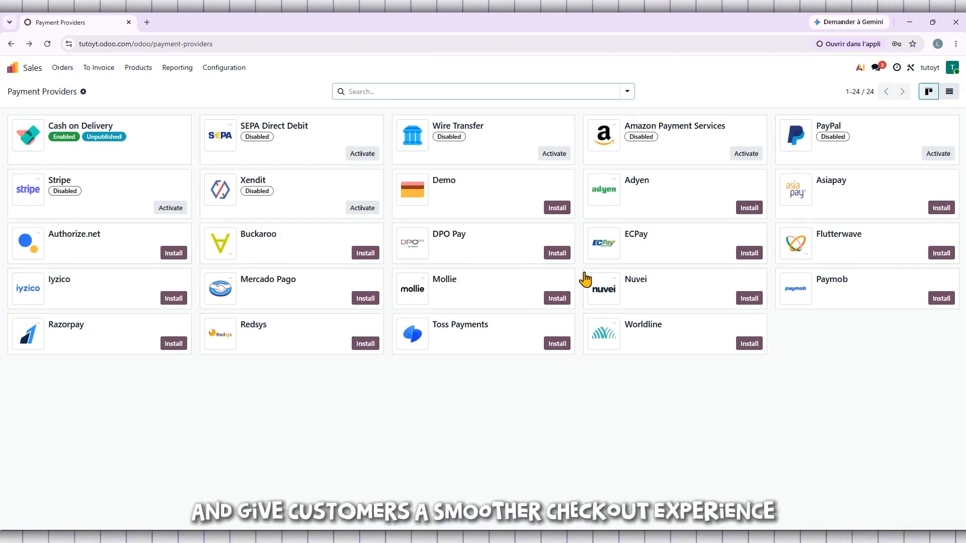